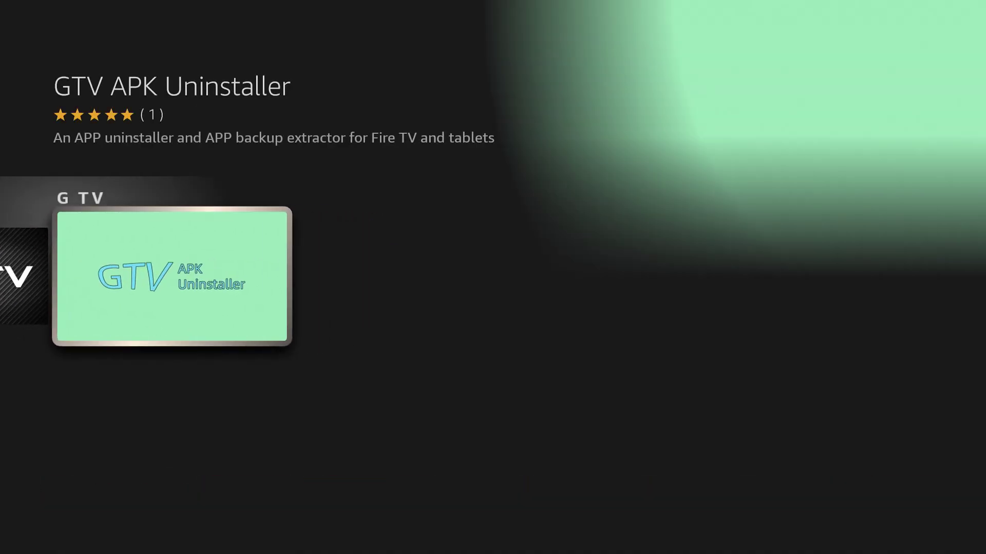
Step: Start downloading GTV APK Uninstaller from its Appstore detail page
key(Return)
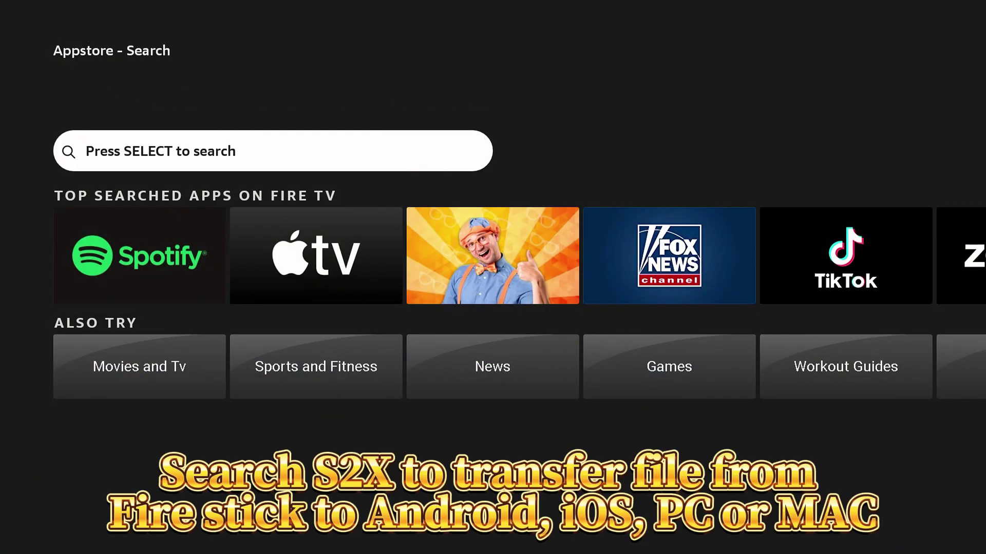
Step: Bring up the Appstore letter entry to search for Zoom
key(Return)
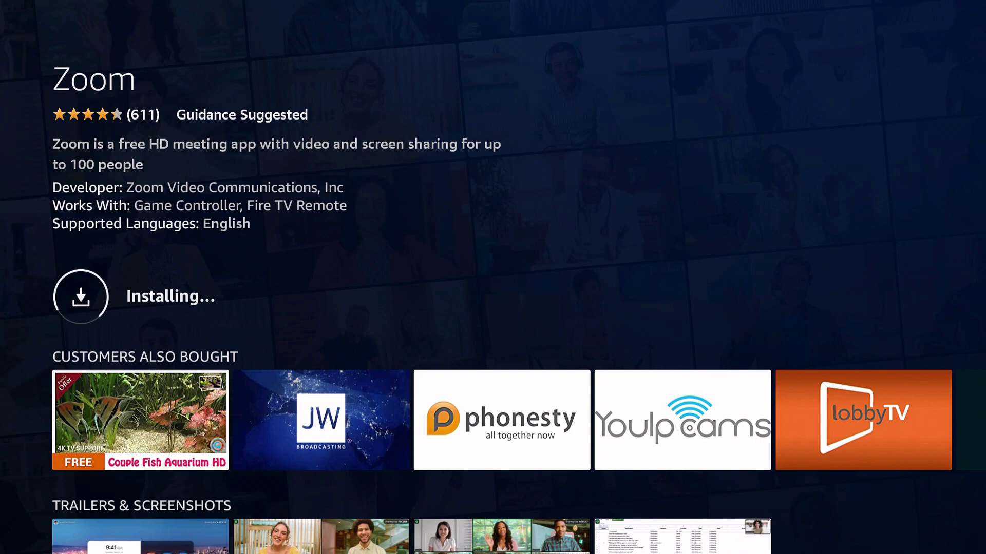
Step: Launch GTV APK Uninstaller from the installed apps and allow it access to device files
key(Home)
key(Right)
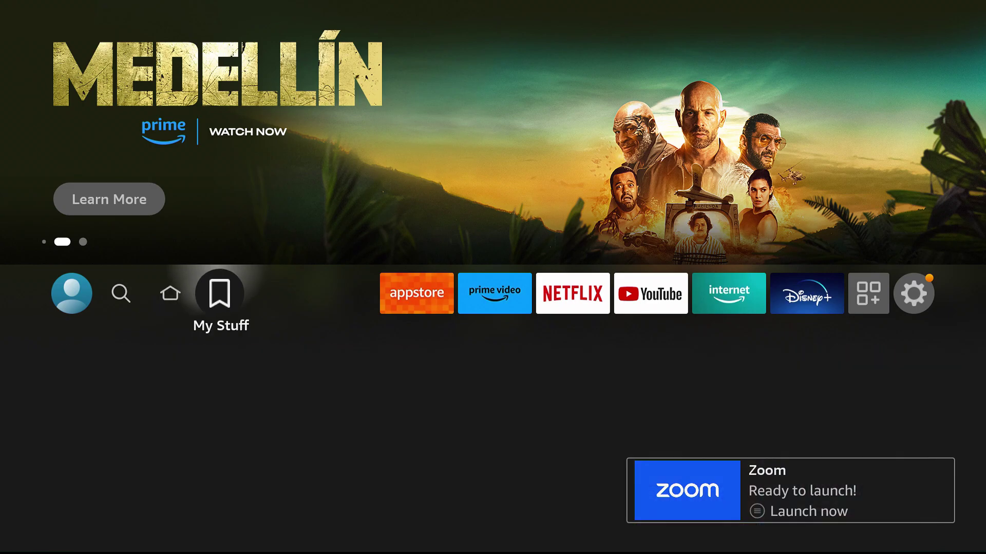
key(Right)
key(Right)
key(Right)
key(Right)
key(Right)
key(Right)
key(Right)
key(Return)
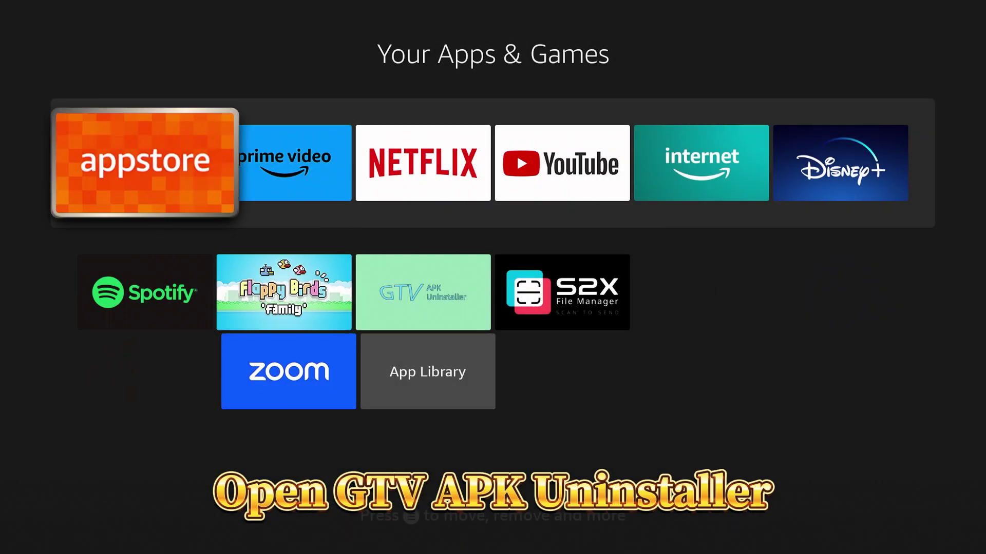
key(Down)
key(Right)
key(Right)
key(Return)
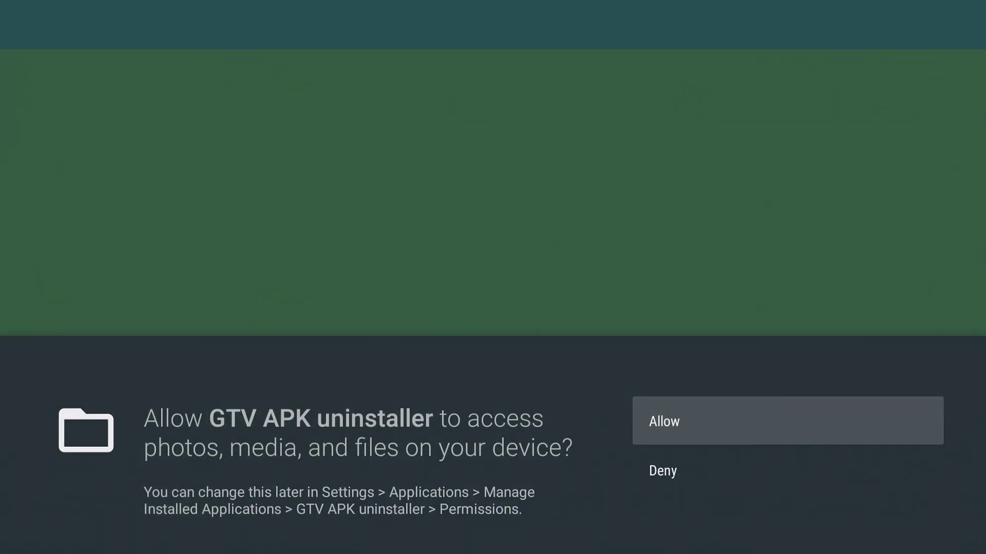
key(Return)
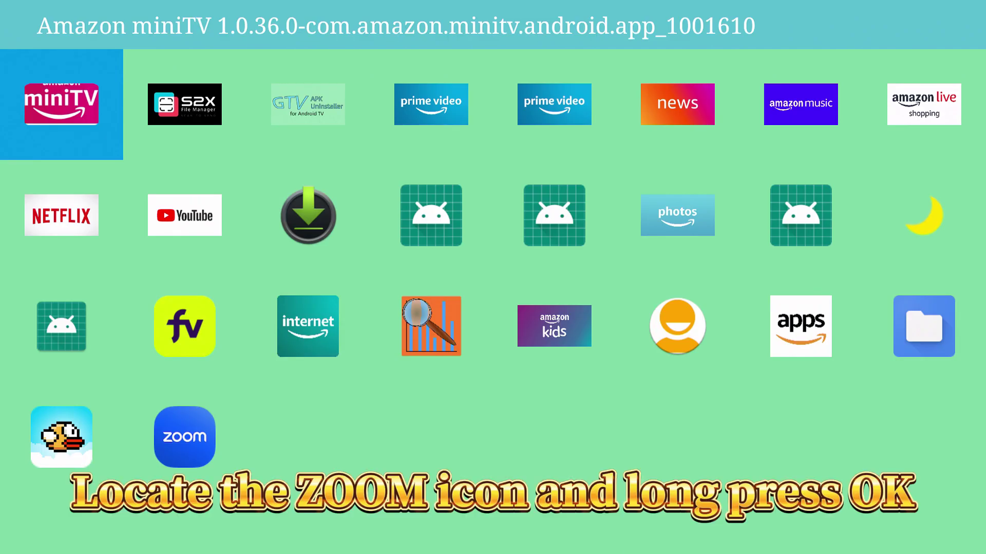
Step: Back up the Zoom app's APK to the Download folder
key(Down)
key(Down)
key(Down)
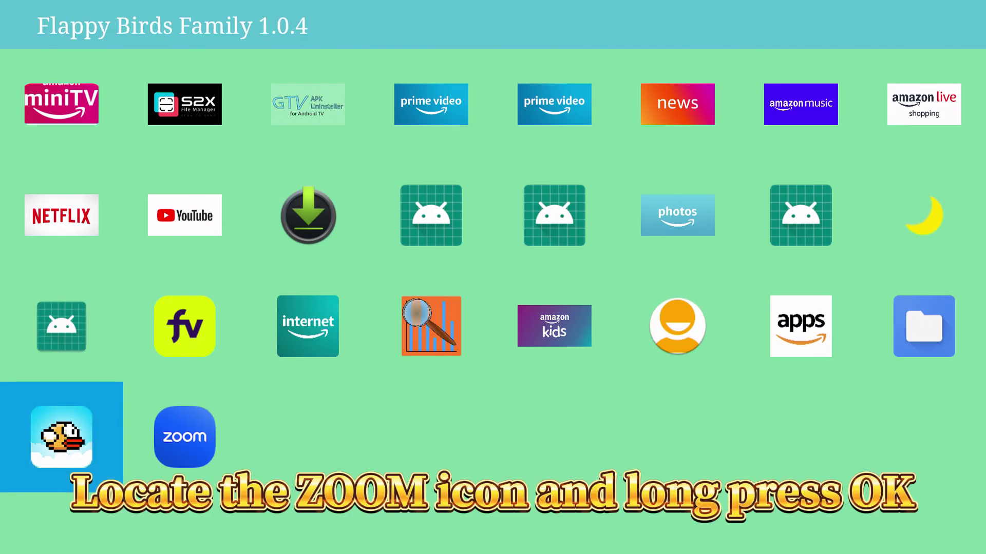
key(Right)
key(Return)
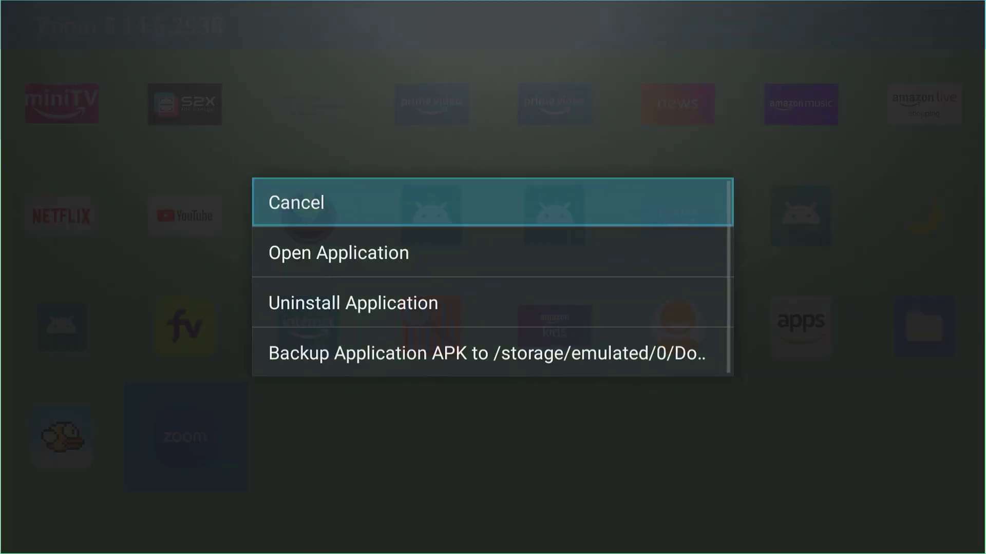
key(Down)
key(Down)
key(Return)
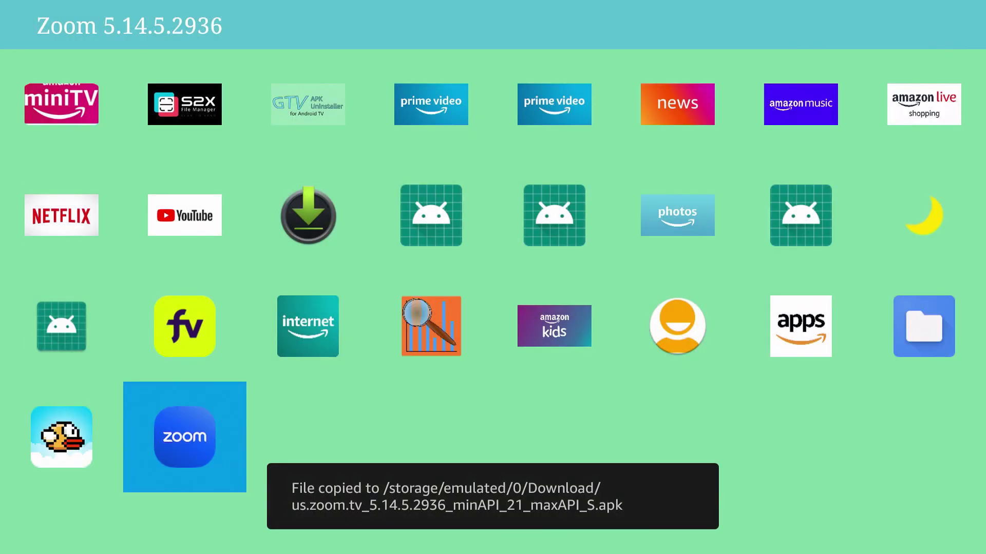
Step: Launch S2X File Manager from Recently Used Apps and allow it access to device files
key(Escape)
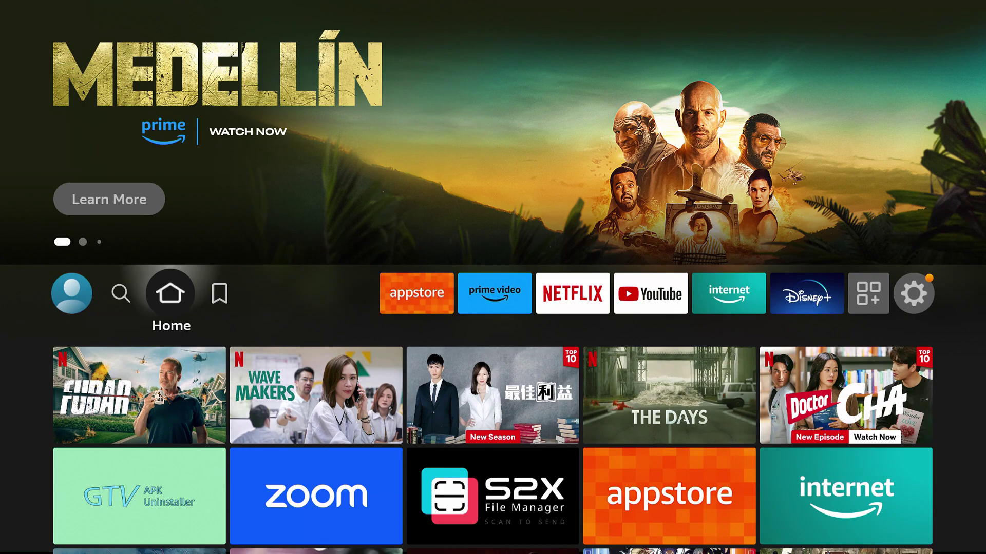
key(Down)
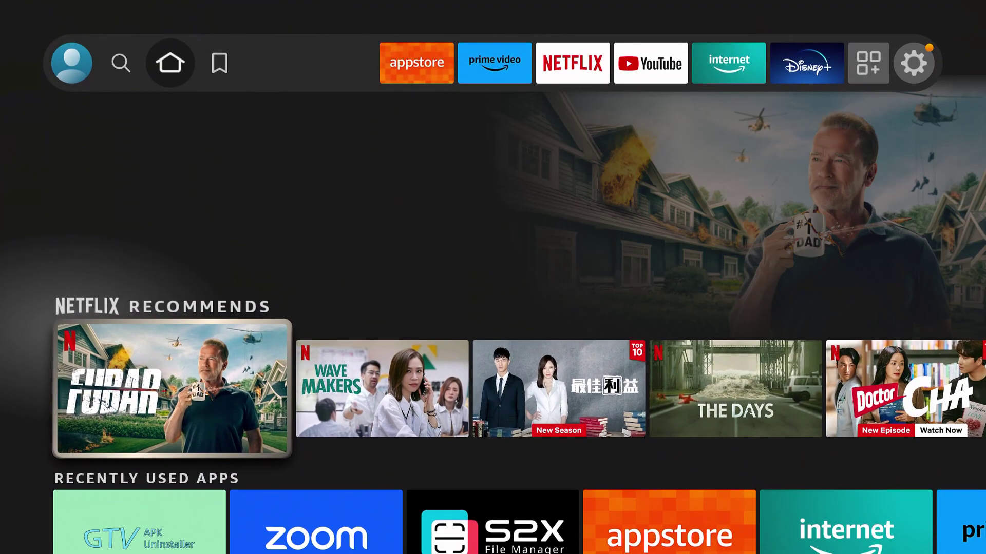
key(Down)
key(Right)
key(Right)
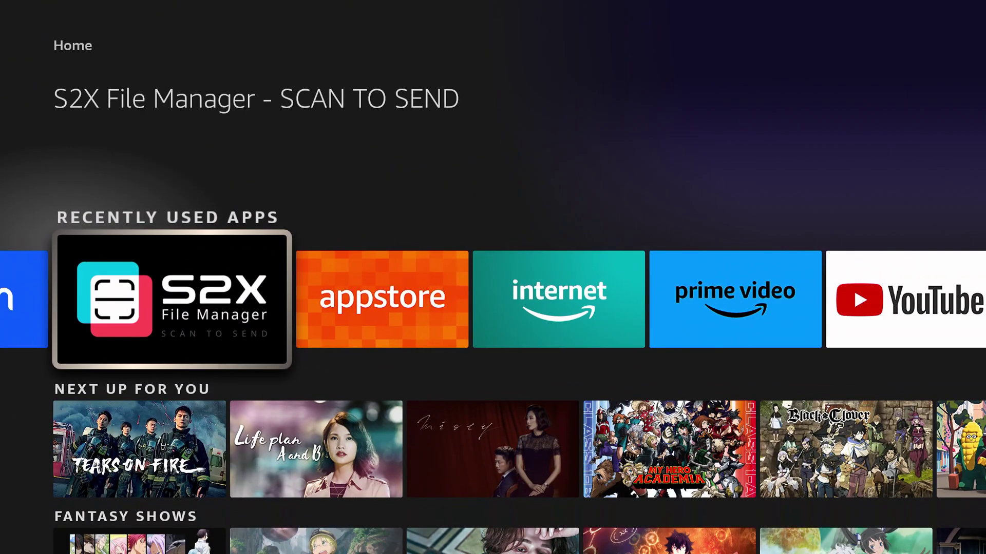
key(Return)
key(Return)
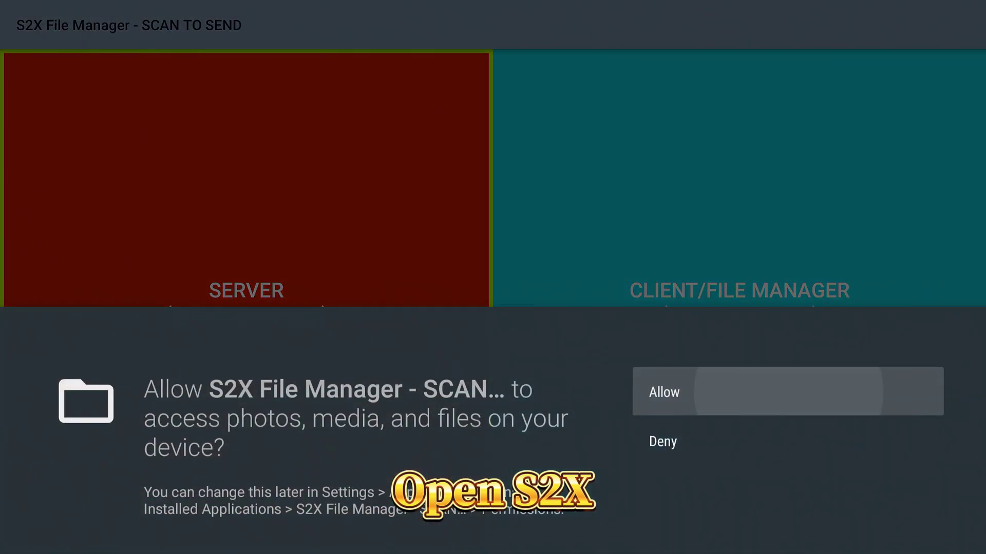
key(Return)
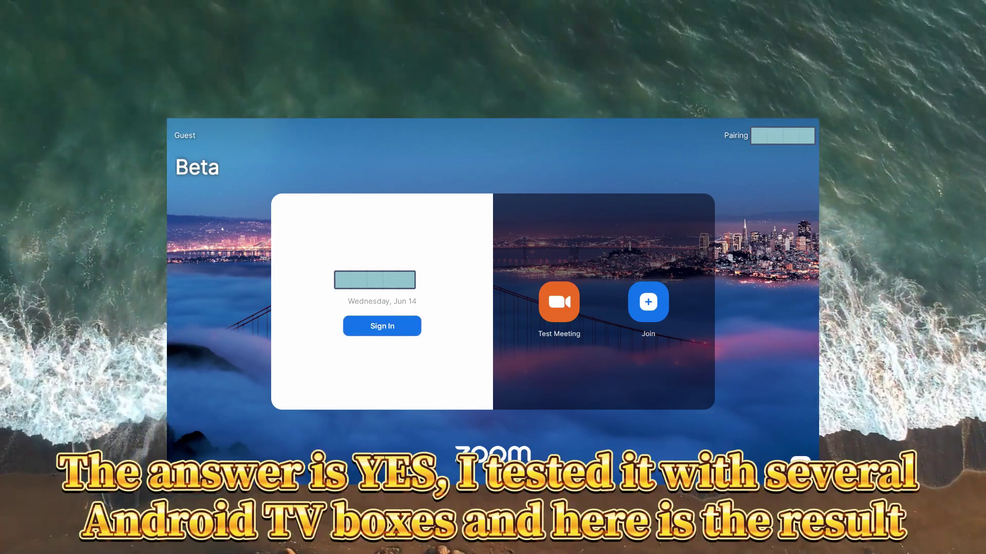
Step: Review the available microphone sources in Zoom's settings
key(Right)
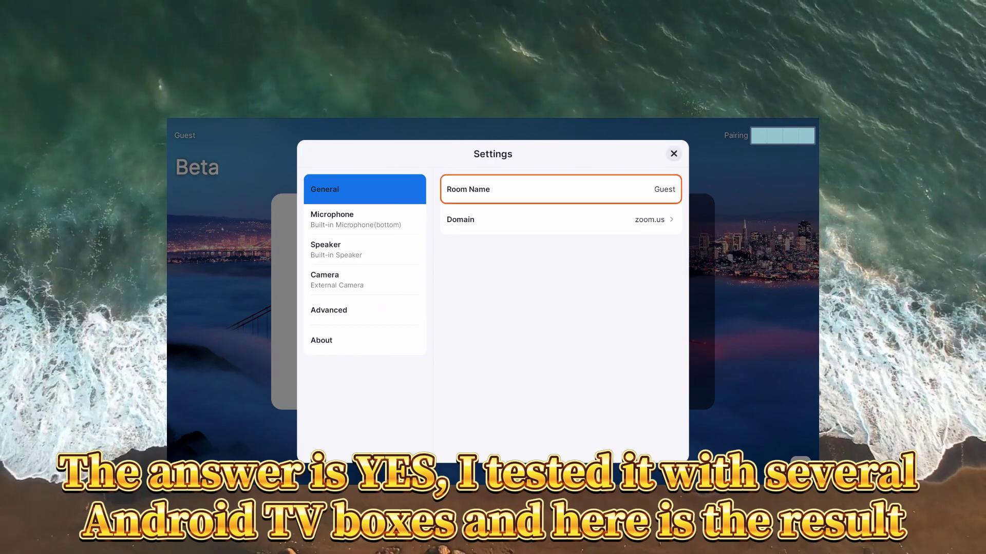
key(Down)
key(Left)
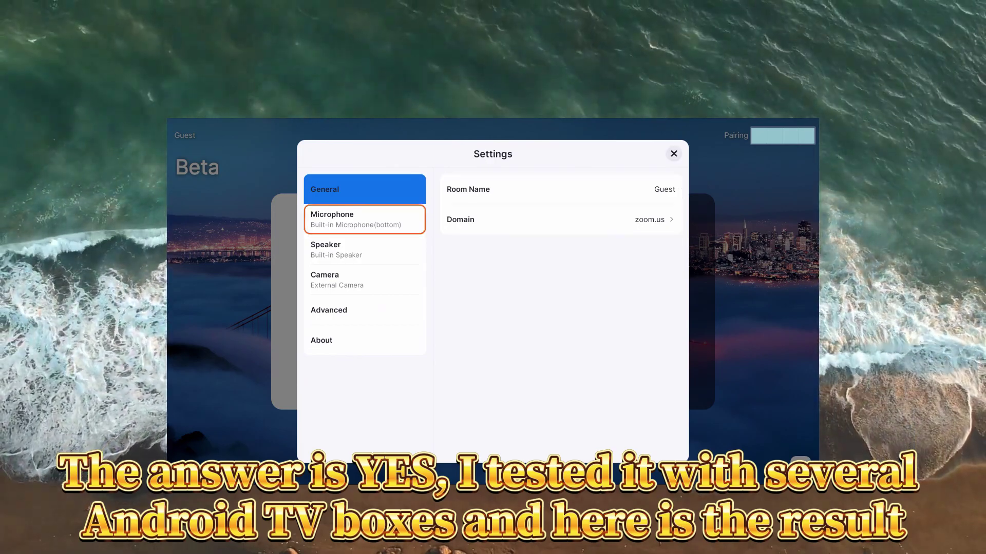
key(Return)
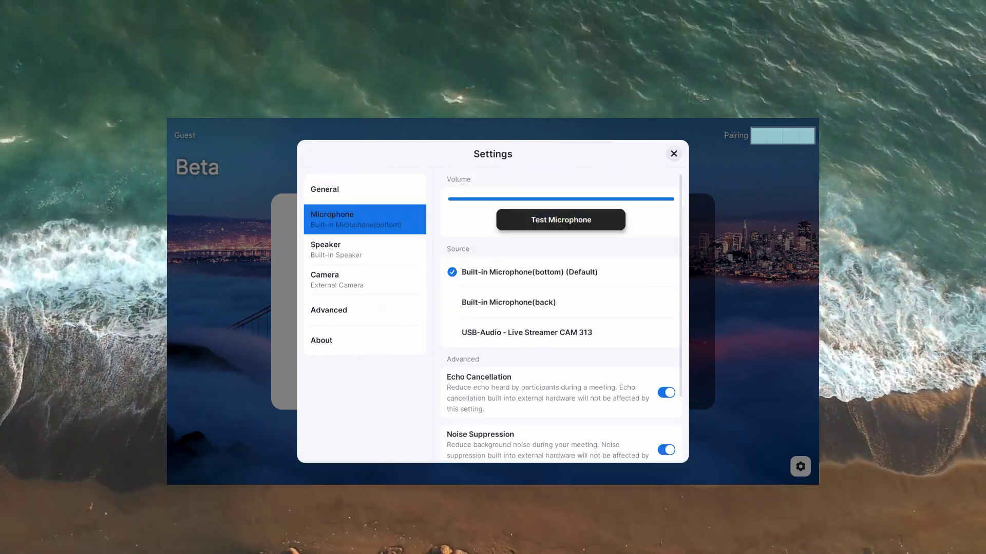
key(Down)
key(Down)
key(Down)
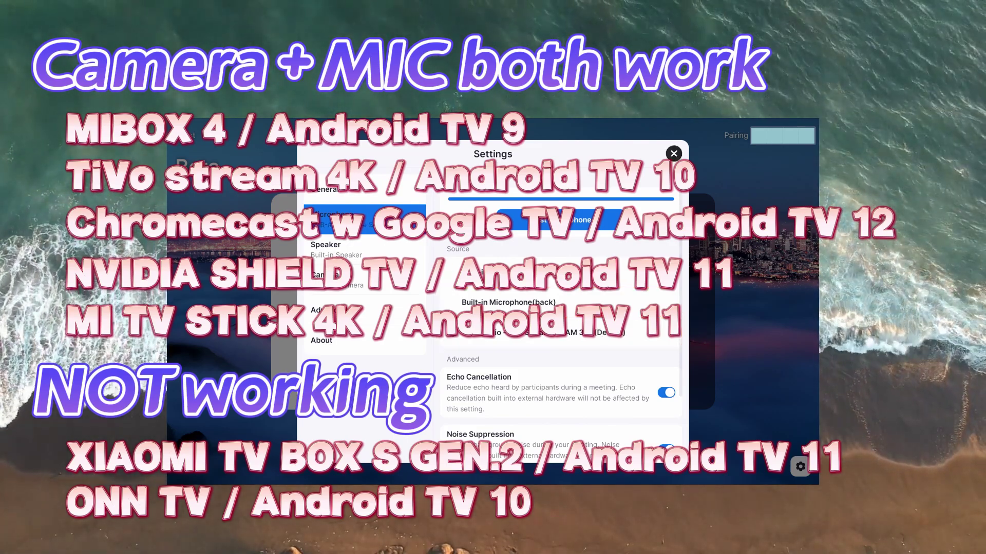
Step: Set the speaker output to Chromecast HDMI and close the settings
key(Left)
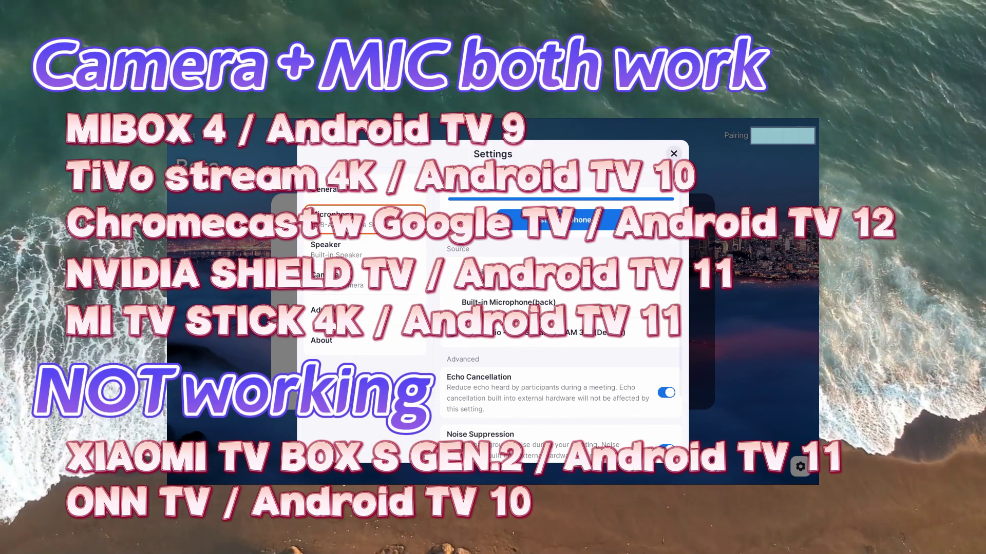
key(Down)
key(Return)
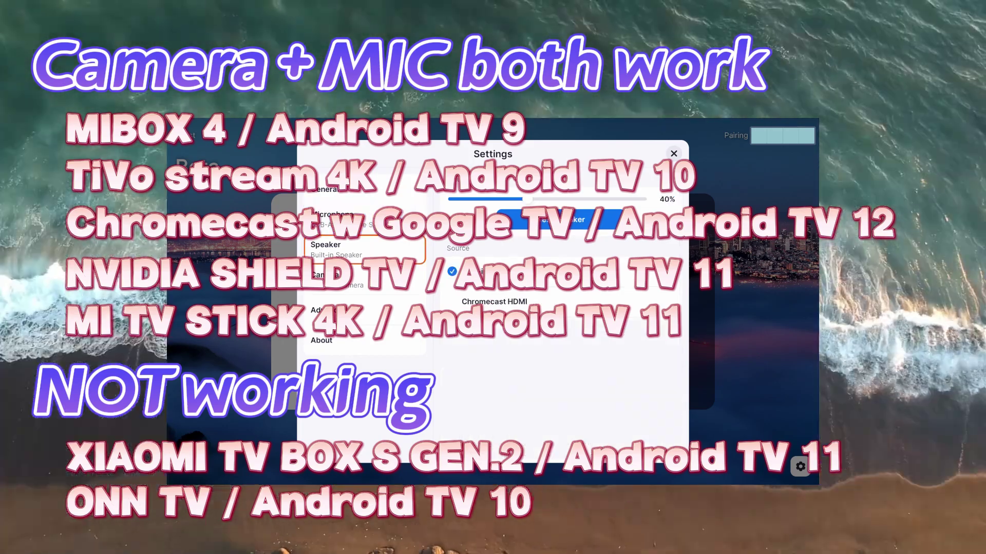
key(Down)
key(Return)
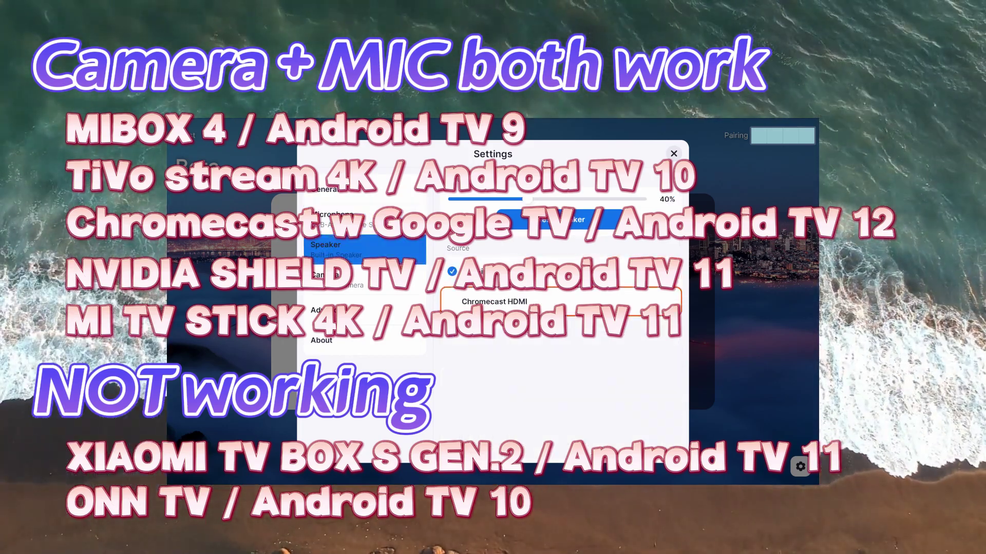
key(Down)
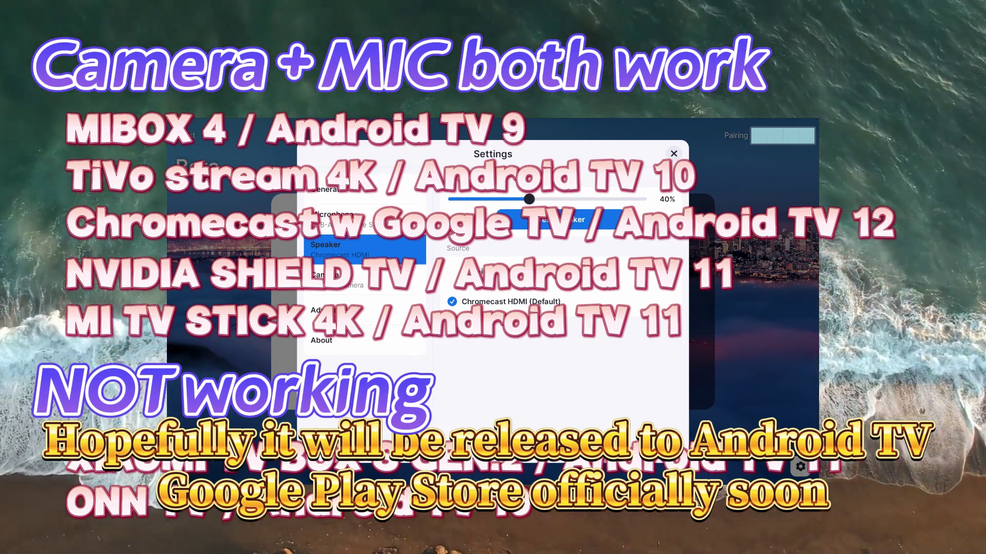
key(Escape)
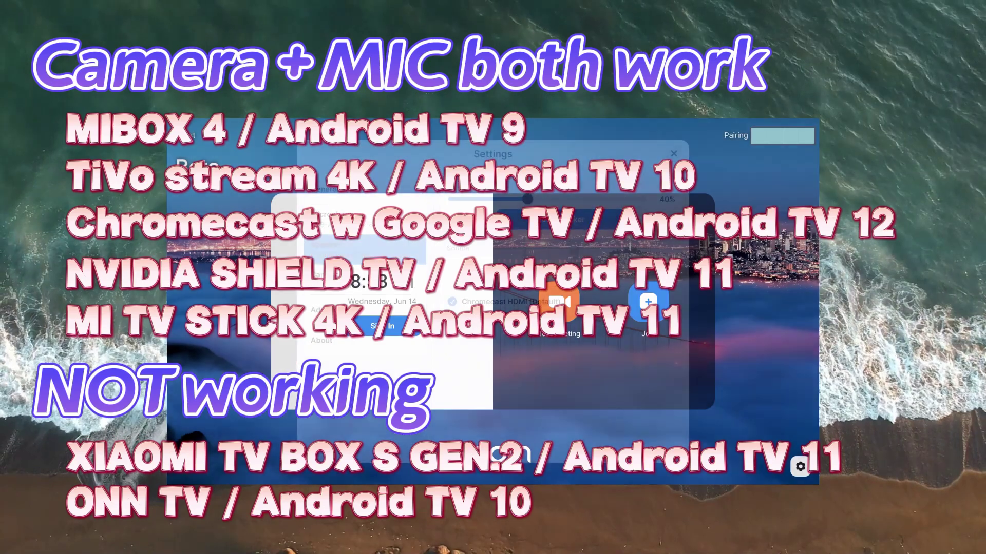